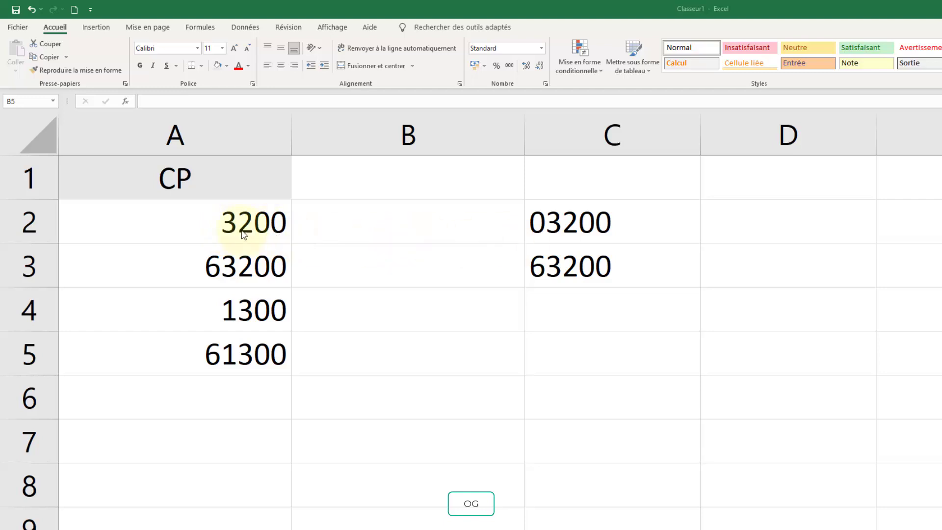
- Format column A with the special number format "Code postal" for Français (France)
left_click(241, 230)
left_click(247, 232)
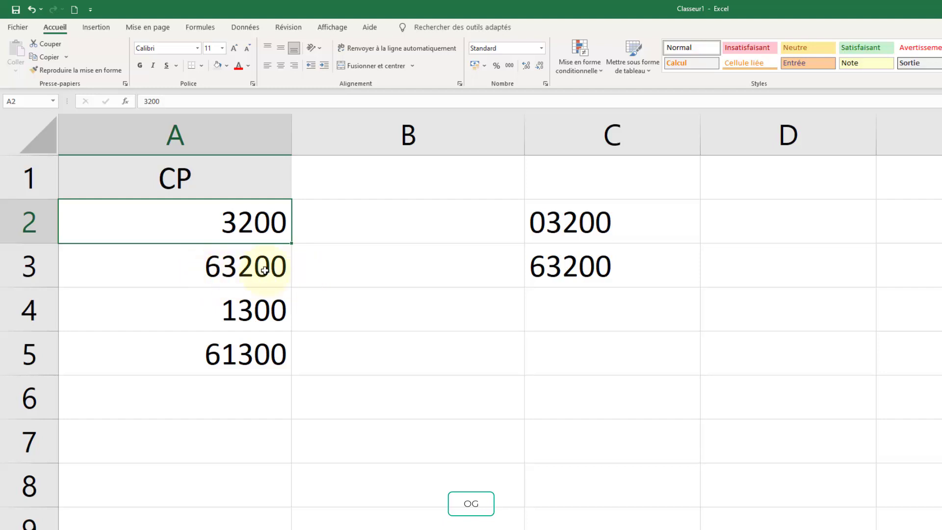
left_click(257, 145)
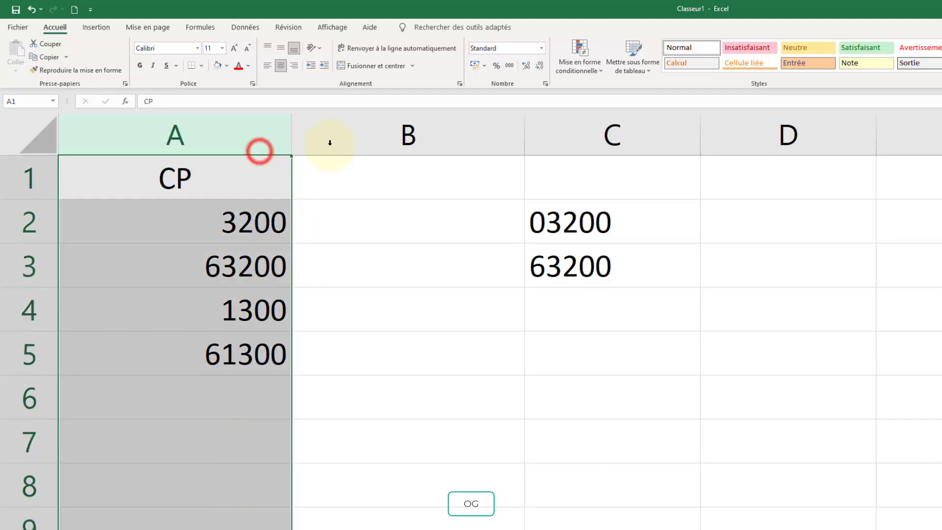
left_click(541, 48)
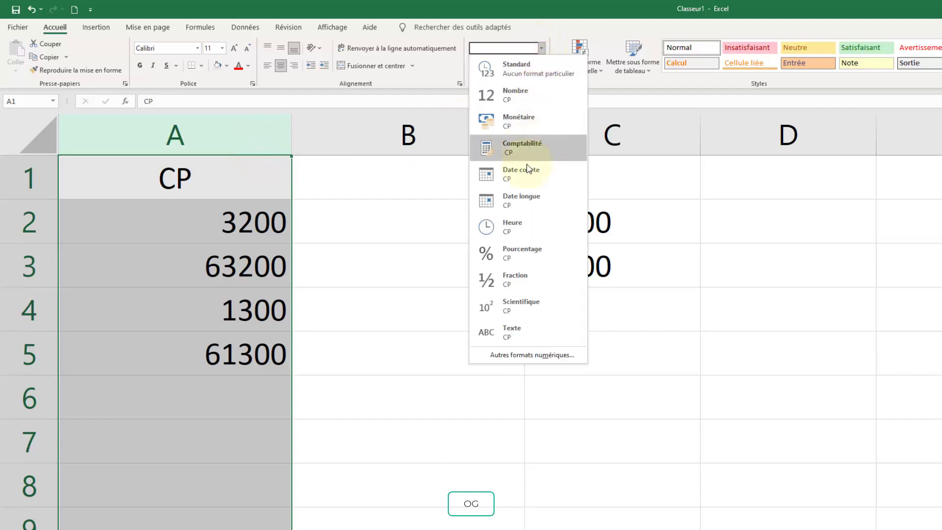
left_click(518, 356)
left_click(154, 226)
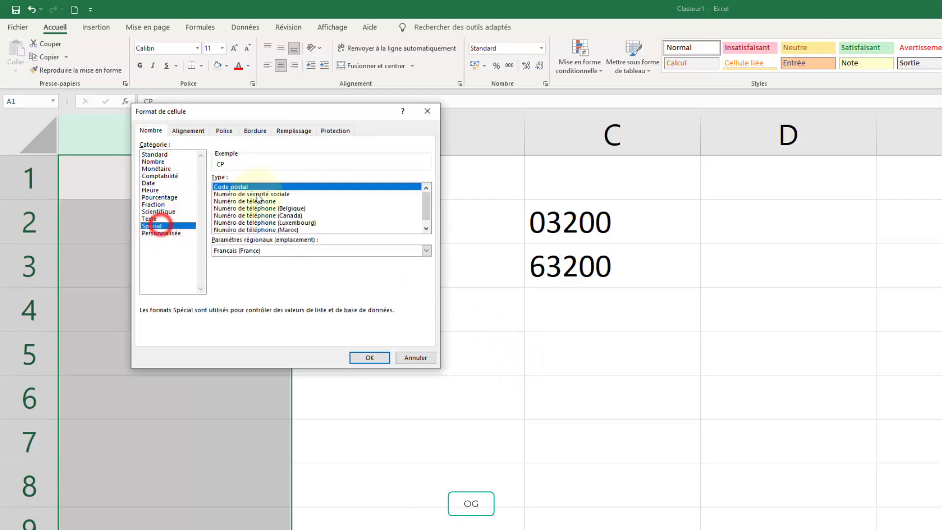
left_click(370, 357)
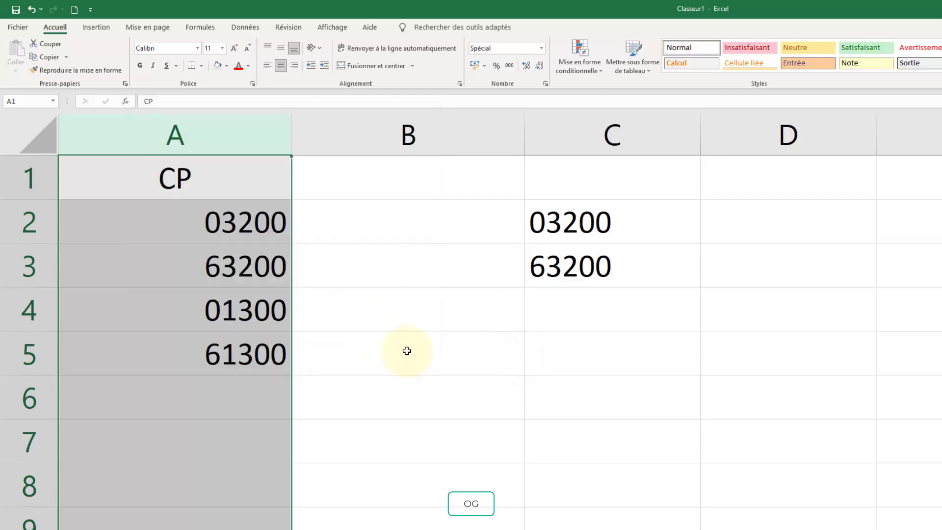
- Extract the first two characters of each postal code with =GAUCHE(A2;2) in B2, filled down to B5
left_click(253, 228)
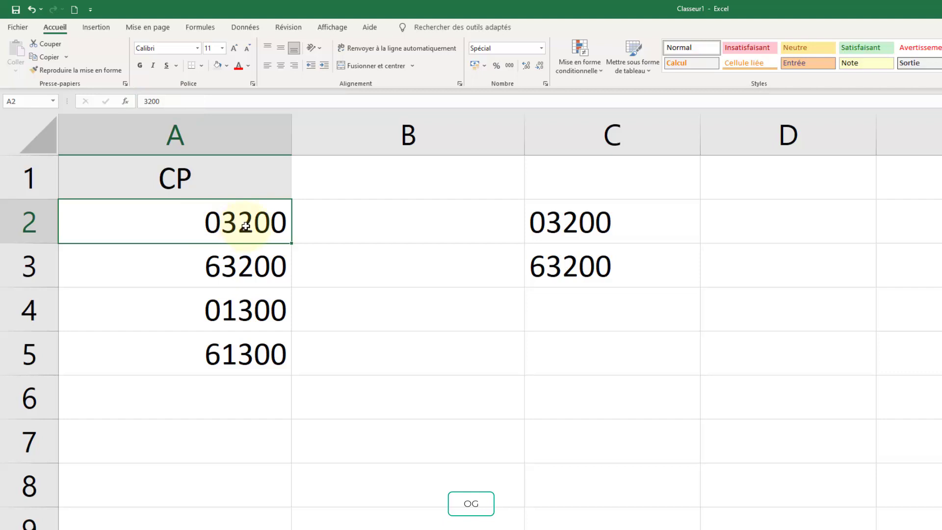
left_click(342, 227)
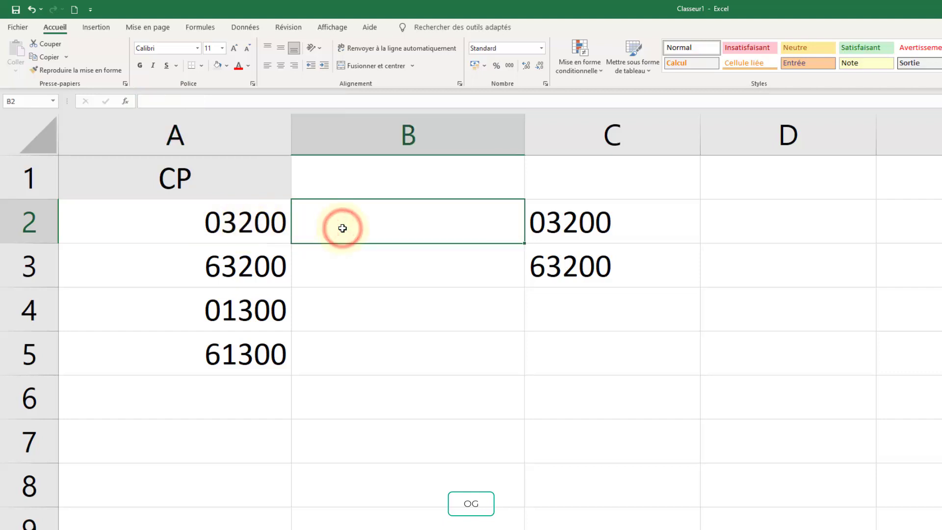
type("=gauche")
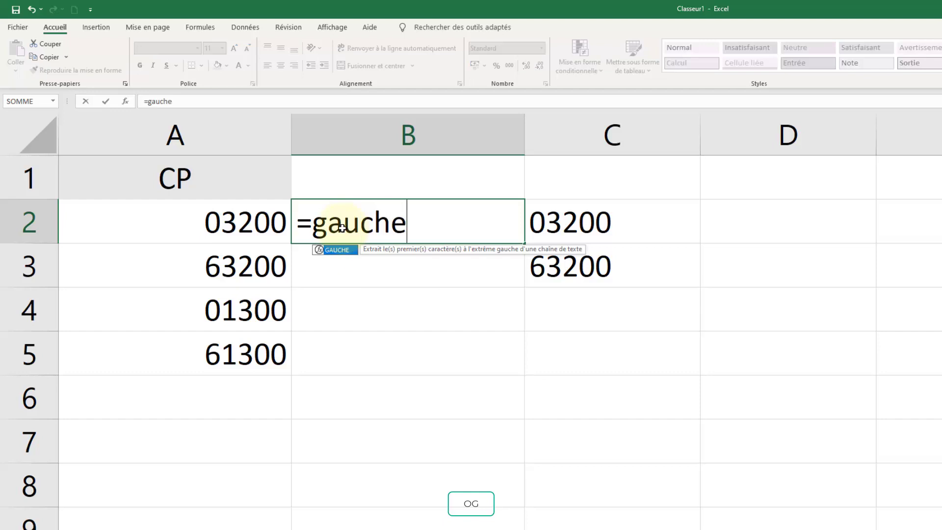
type("(")
left_click(247, 219)
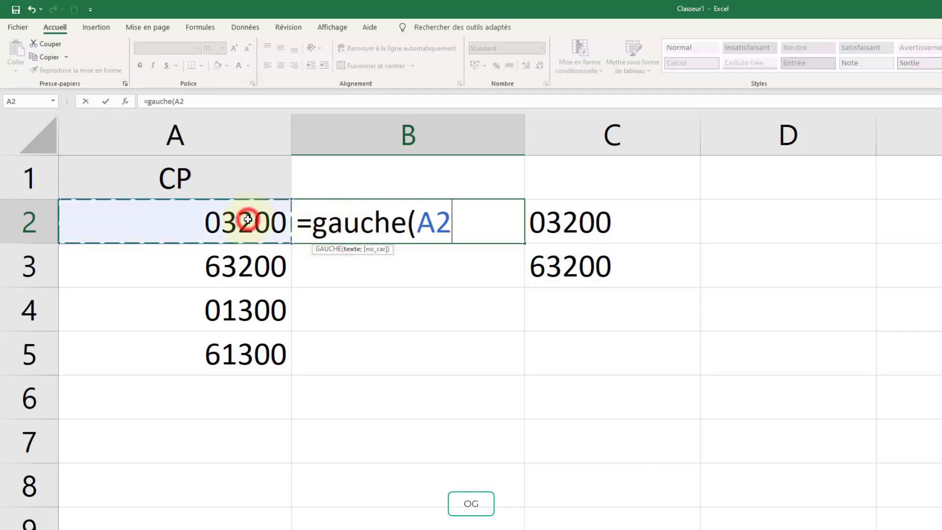
type(";2")
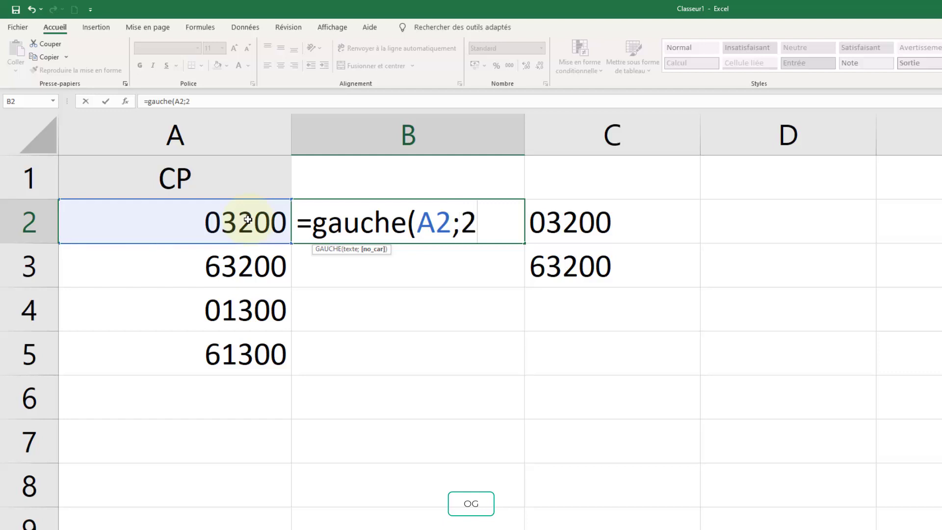
type(")")
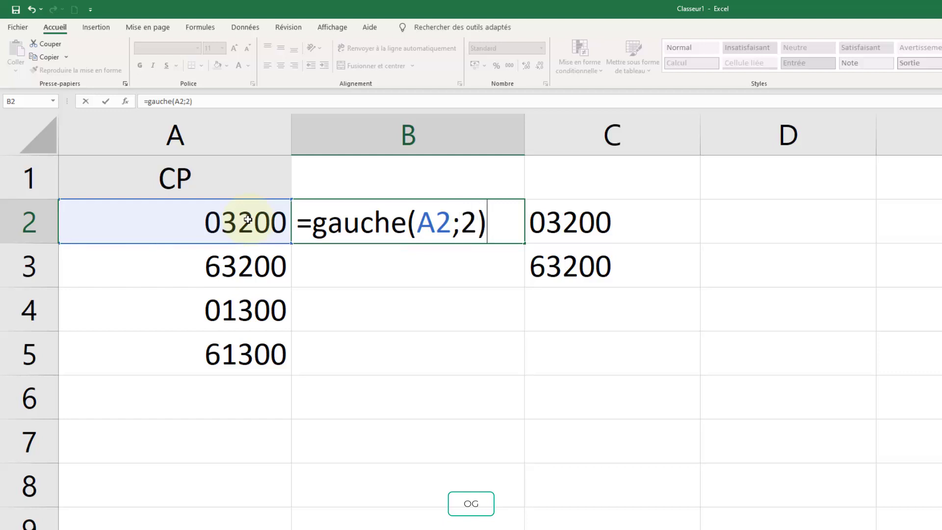
key("Return")
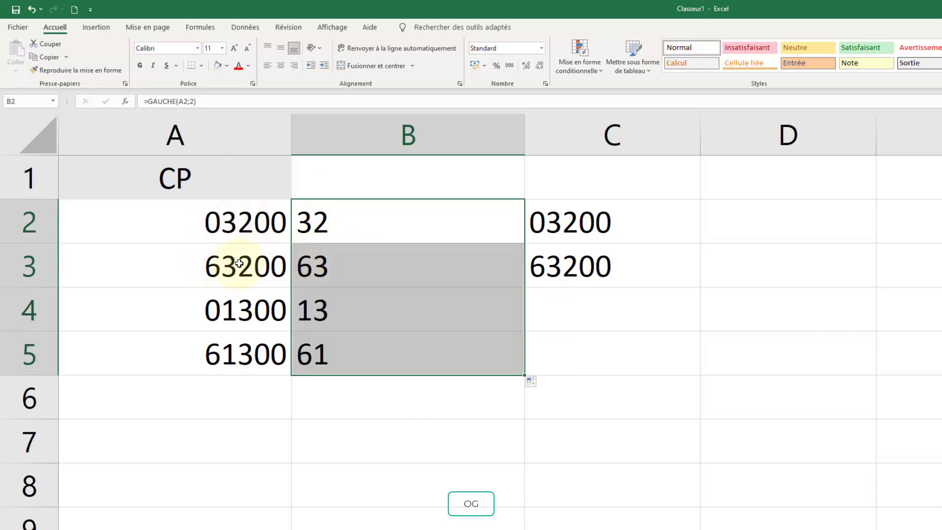
- Inspect the stored content of cell A4 and leave it without editing
left_click(243, 311)
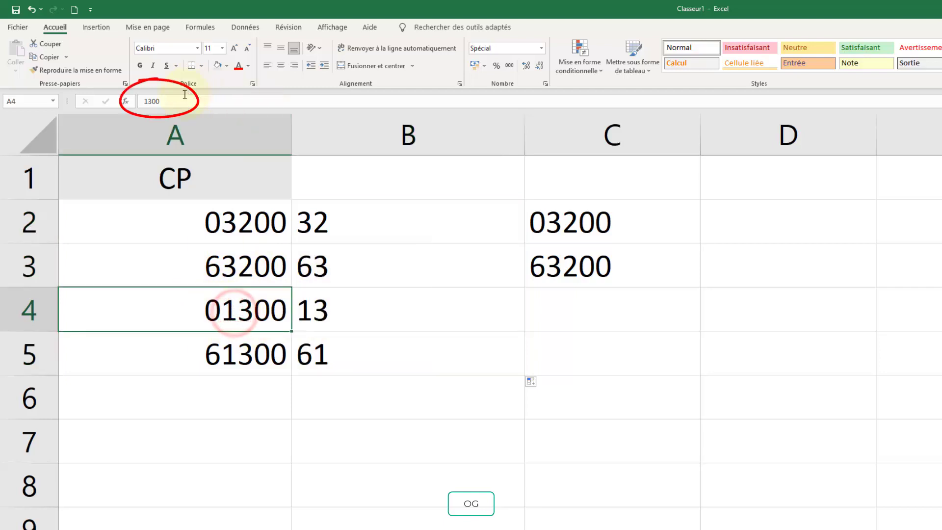
left_click_drag(185, 94, 88, 98)
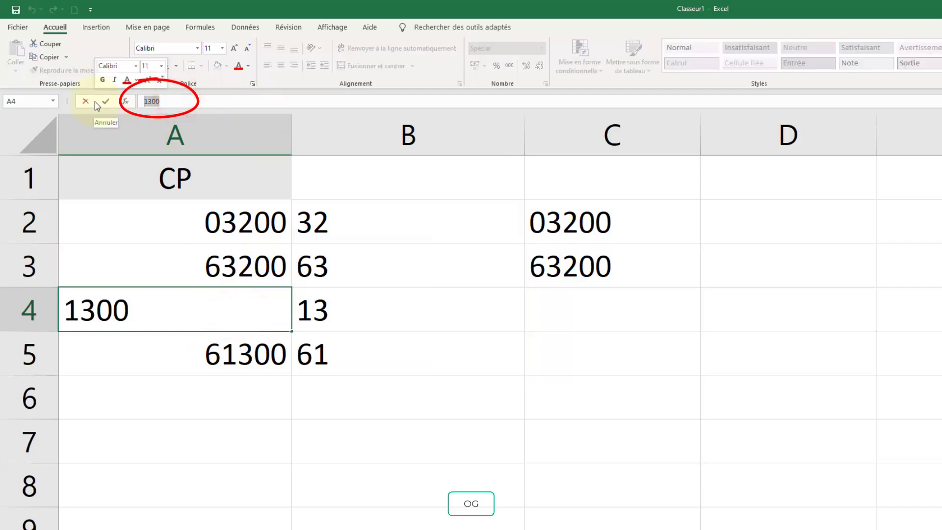
left_click(96, 103)
- Clear the contents of column B and reset column A's number format to Standard
left_click(361, 143)
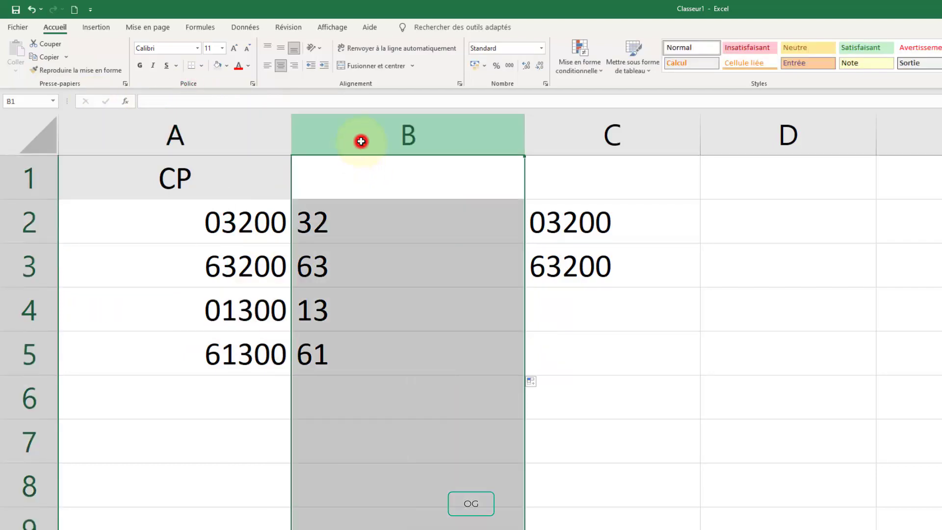
key("Delete")
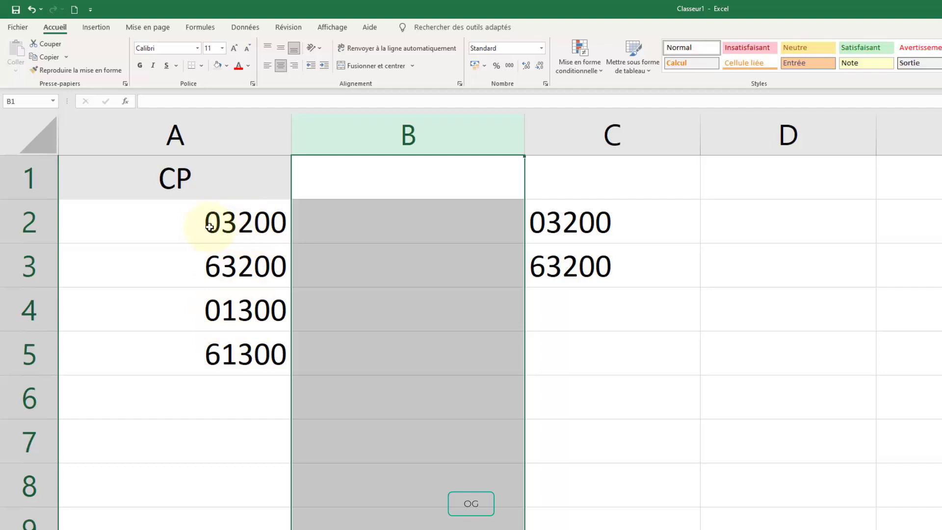
left_click(257, 141)
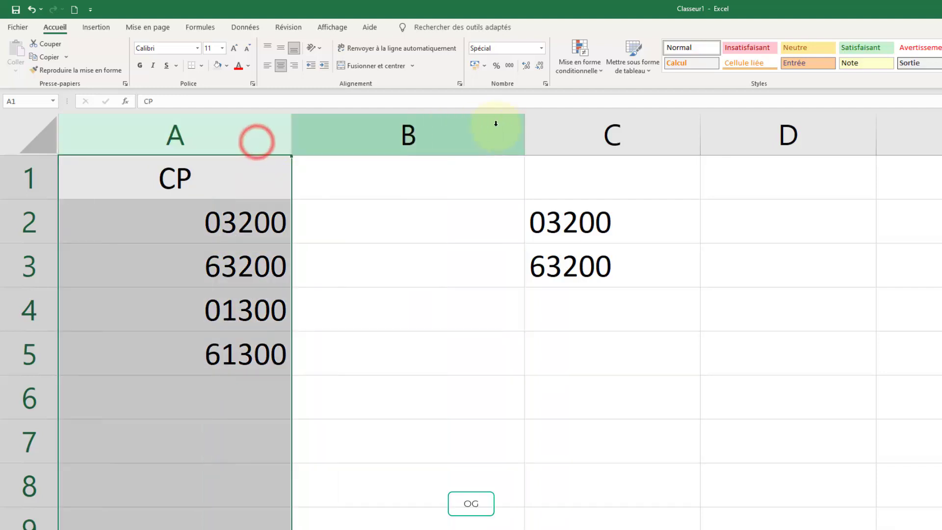
left_click(542, 48)
left_click(523, 74)
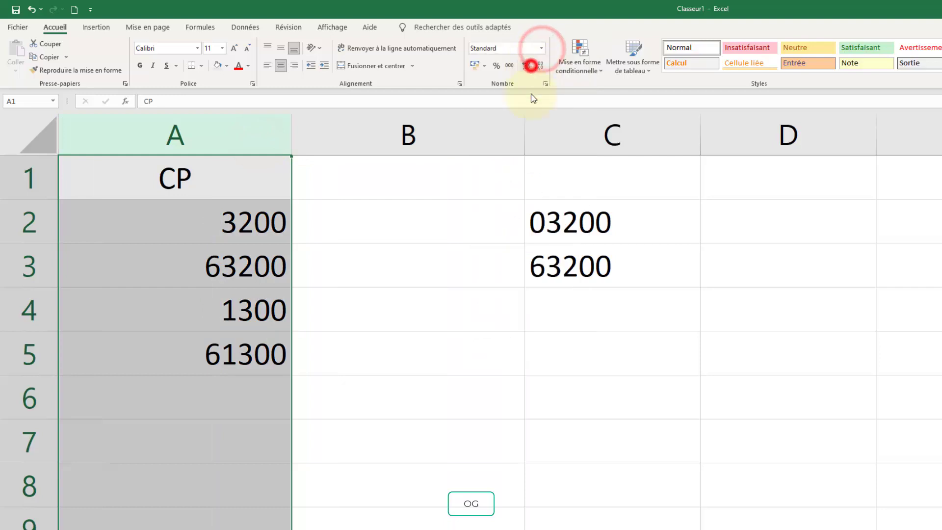
left_click(420, 260)
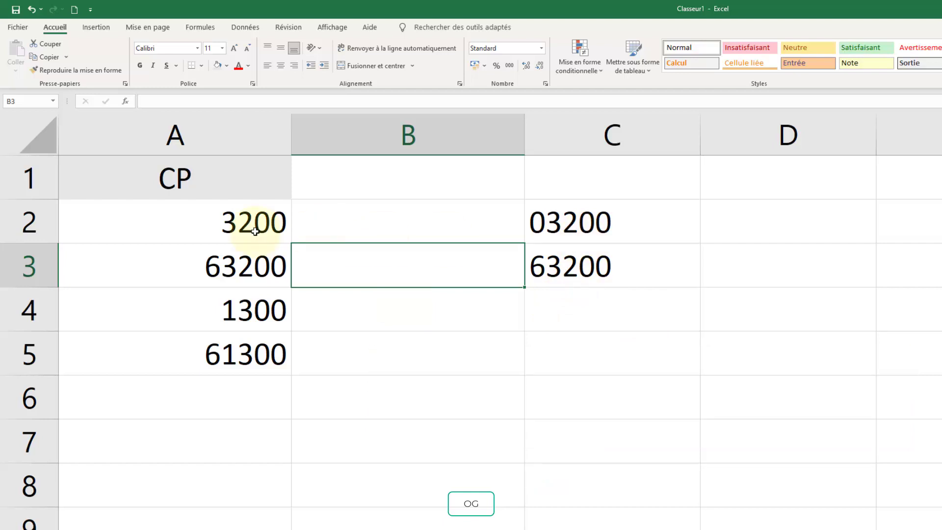
- Review the formula =TEXTE(A2;"00000") in C2 and fill it down to C5
left_click(565, 235)
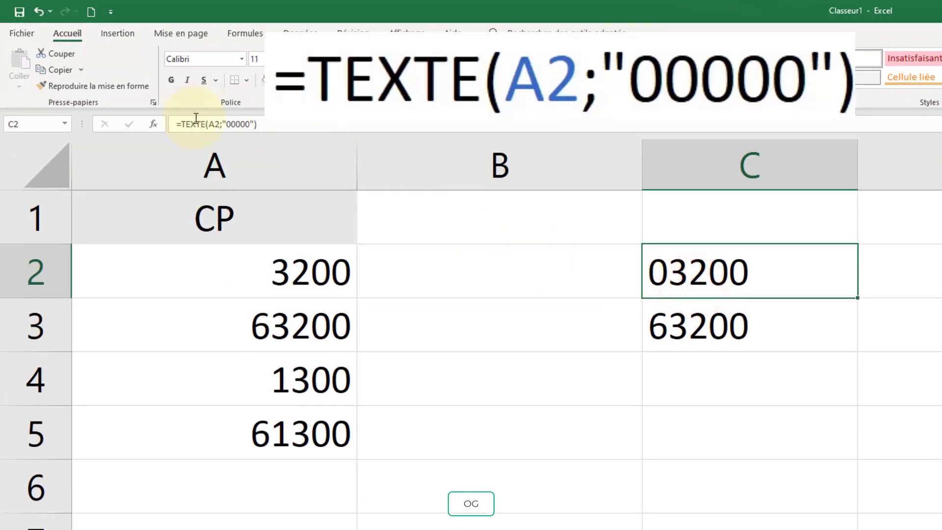
left_click(299, 126)
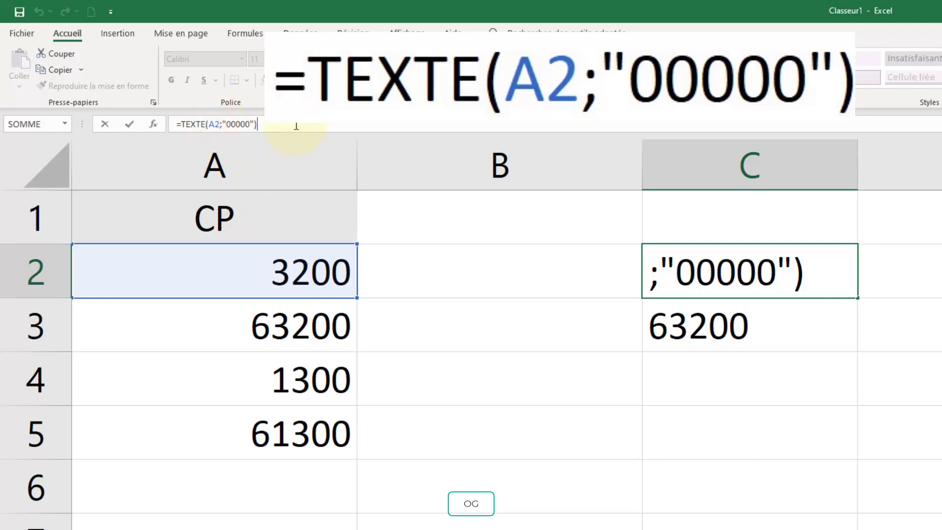
key("Return")
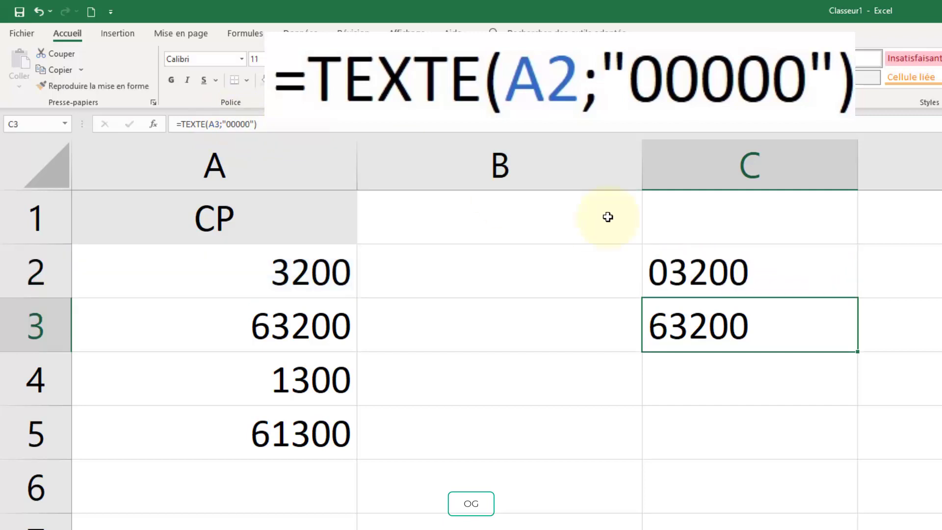
left_click(793, 263)
left_click_drag(857, 297, 845, 441)
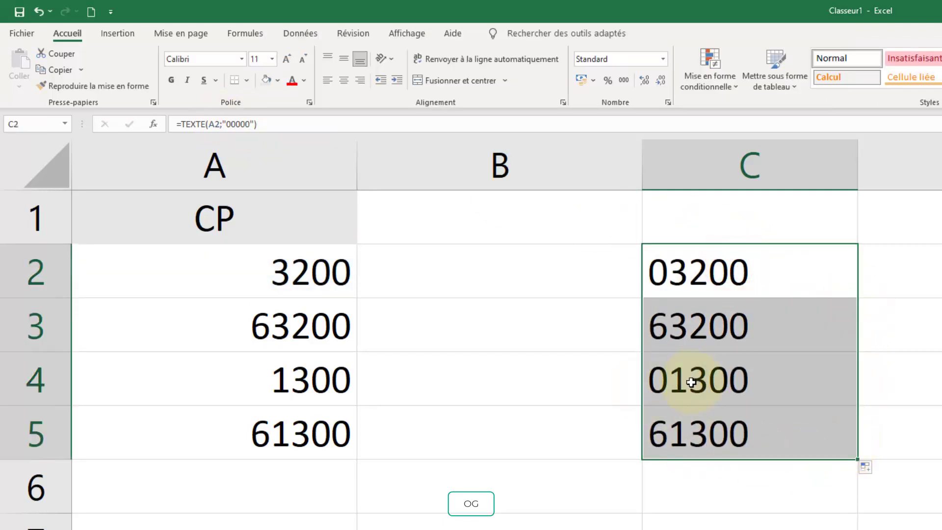
left_click(712, 382)
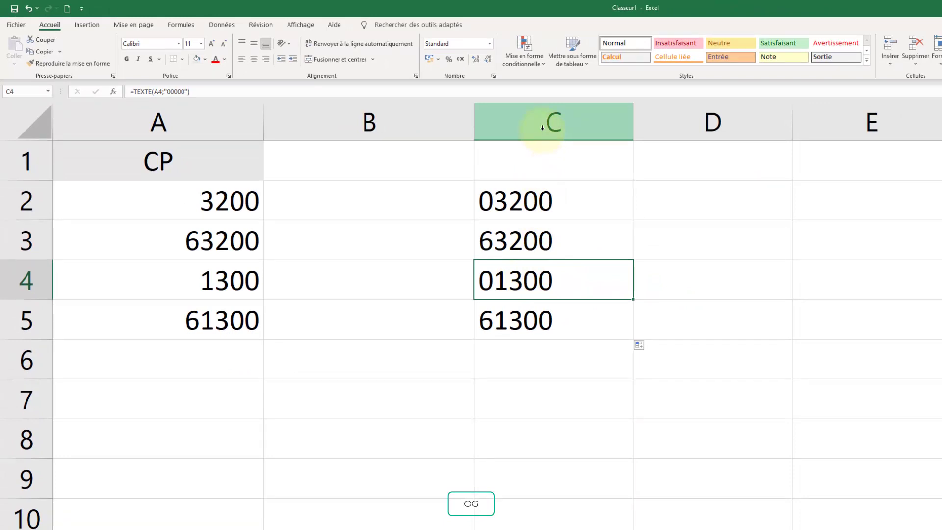
- Replace the formulas in column C with their values by copying the column and pasting only Valeurs over it
left_click(542, 128)
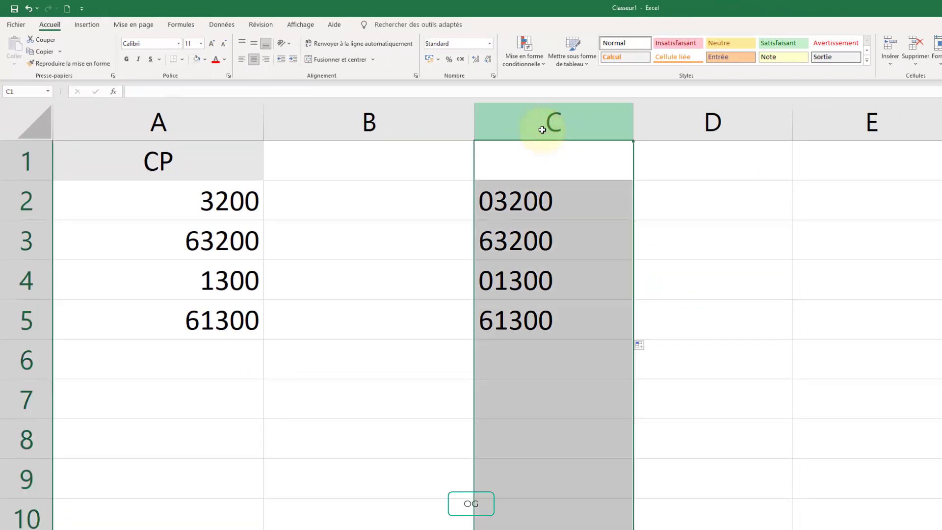
right_click(543, 129)
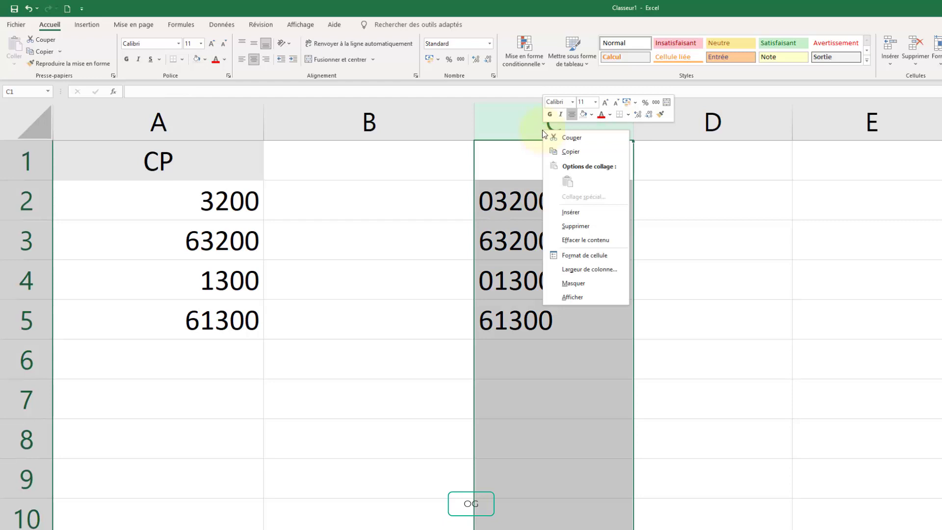
left_click(560, 150)
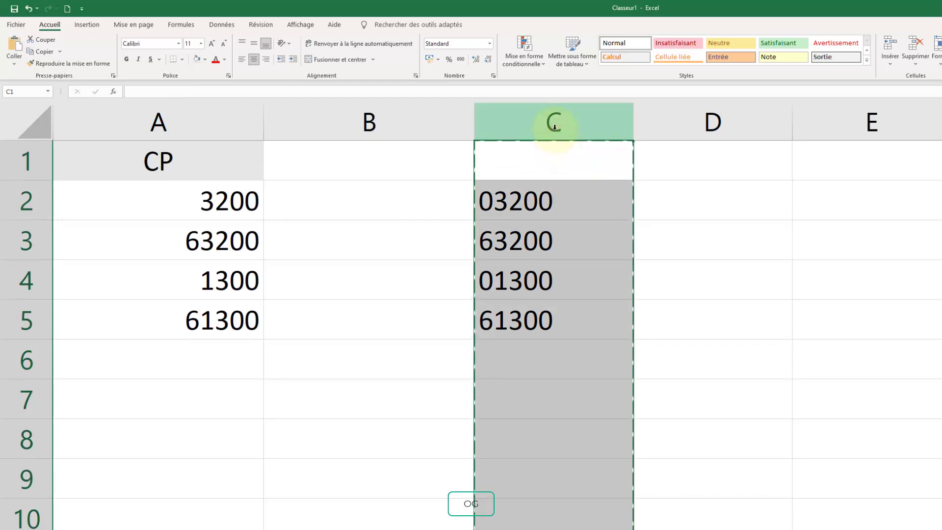
right_click(554, 126)
left_click(583, 195)
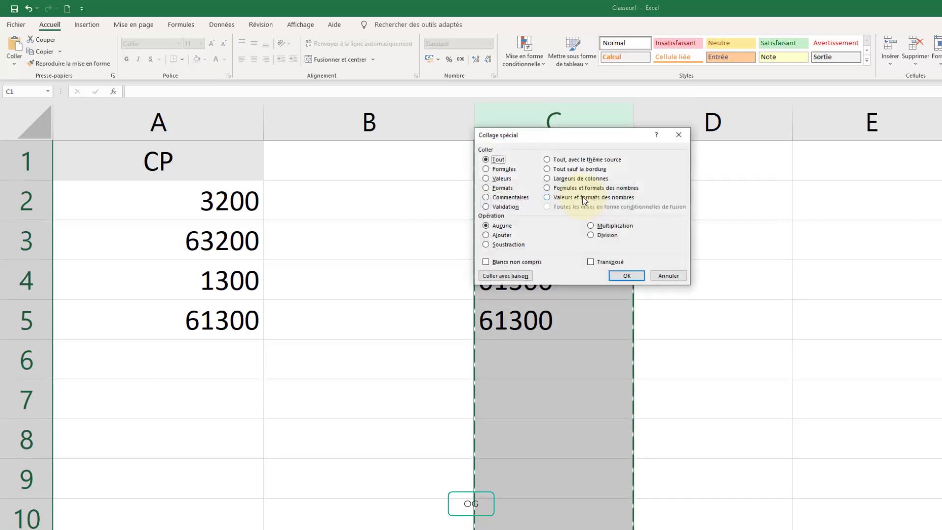
left_click(500, 178)
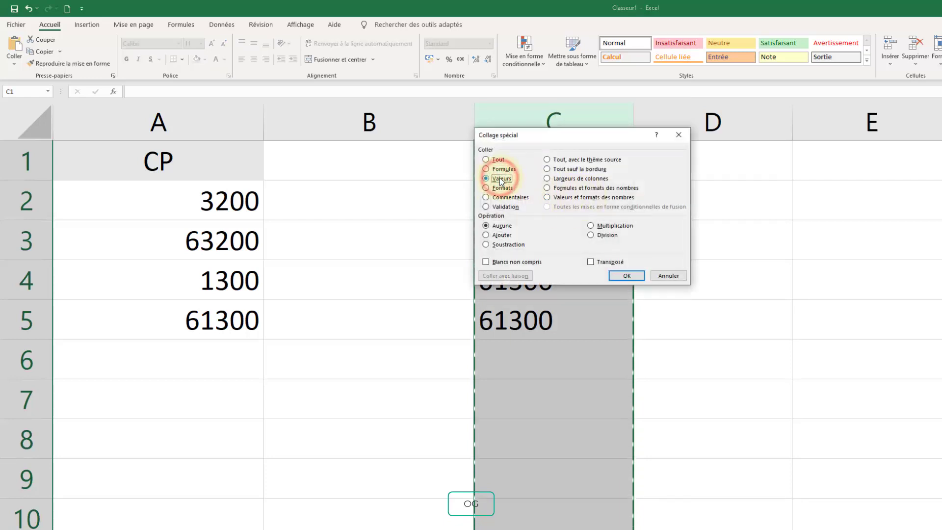
left_click(622, 276)
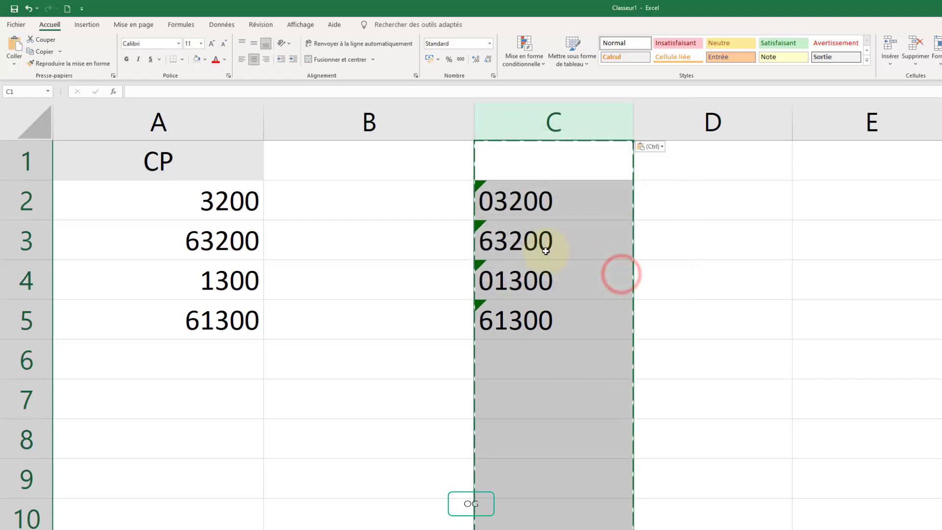
left_click(500, 211)
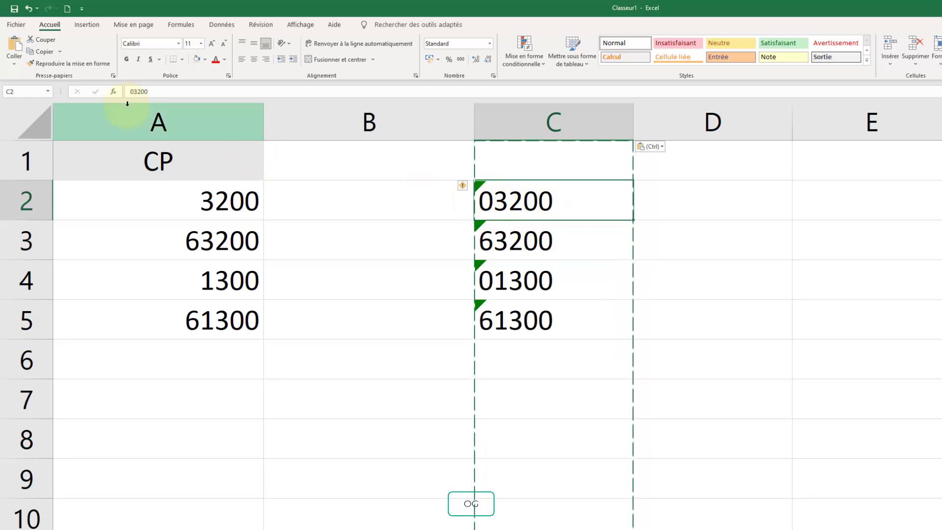
left_click(157, 91)
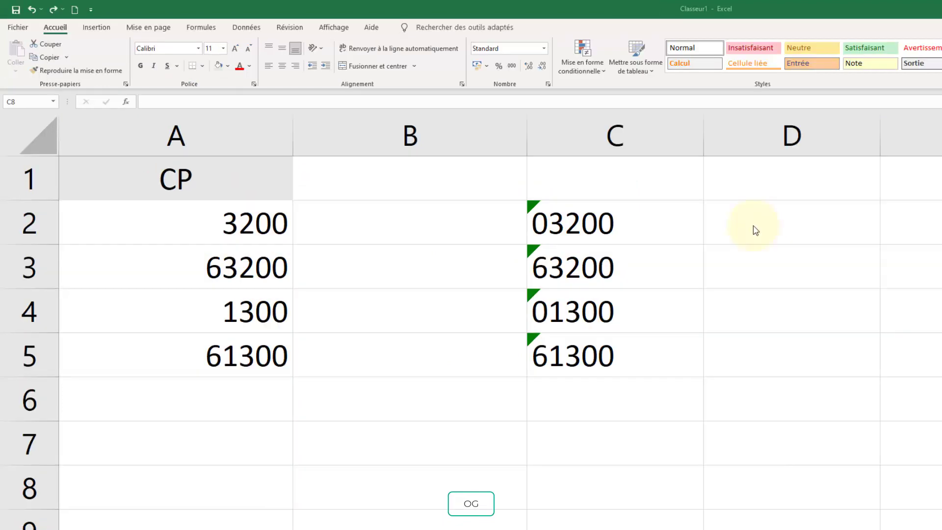
- Enter =GAUCHE(C2;2) in D2 to extract the first two characters of the postal code
left_click(753, 225)
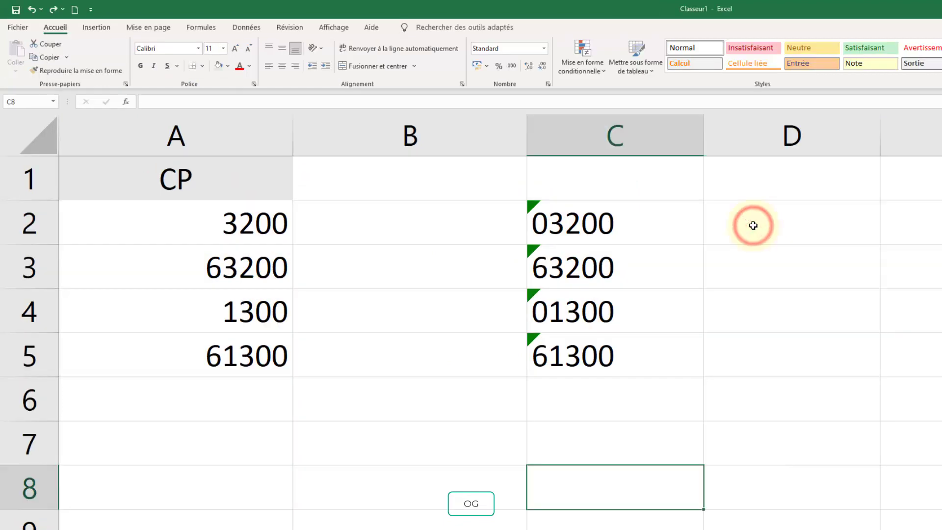
left_click(753, 226)
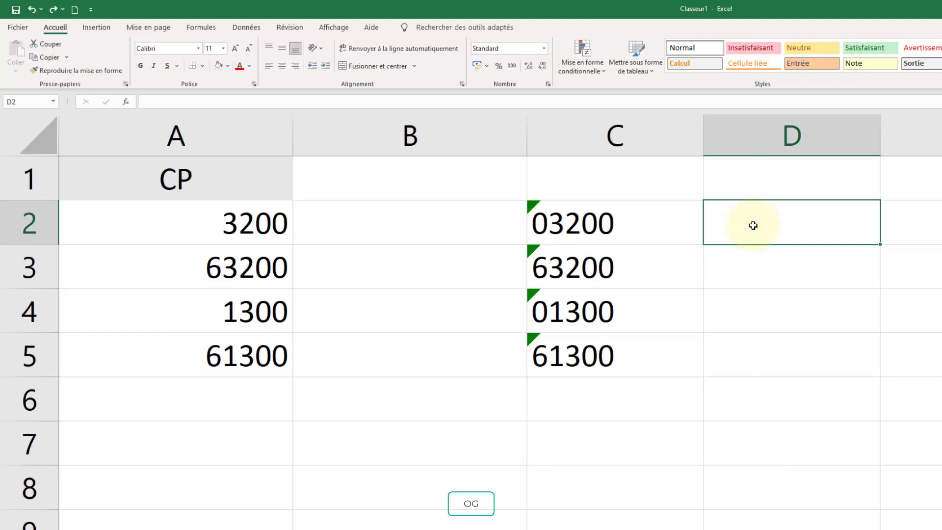
type("=gauche")
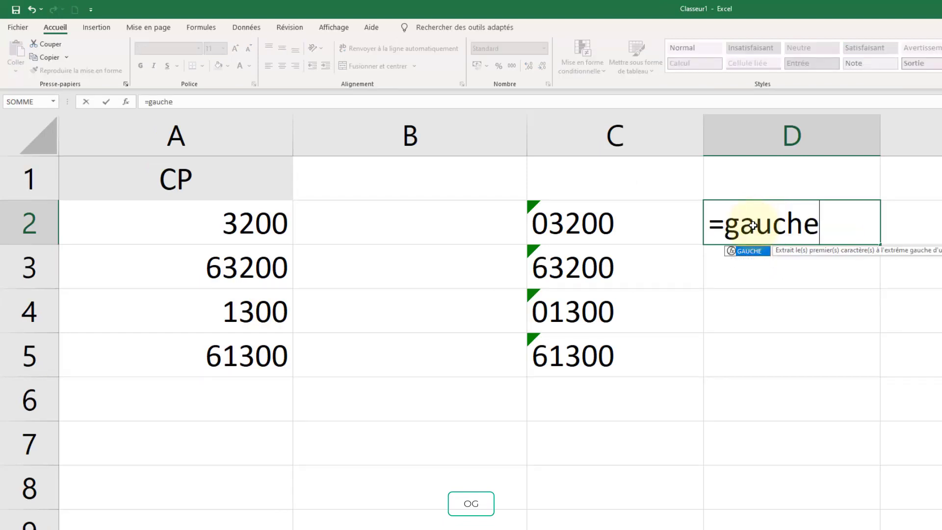
type("(")
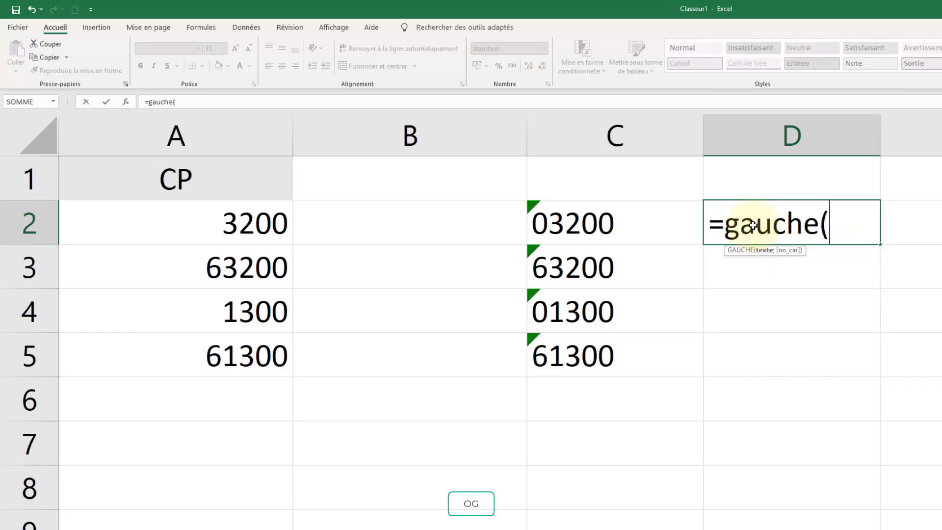
left_click(580, 228)
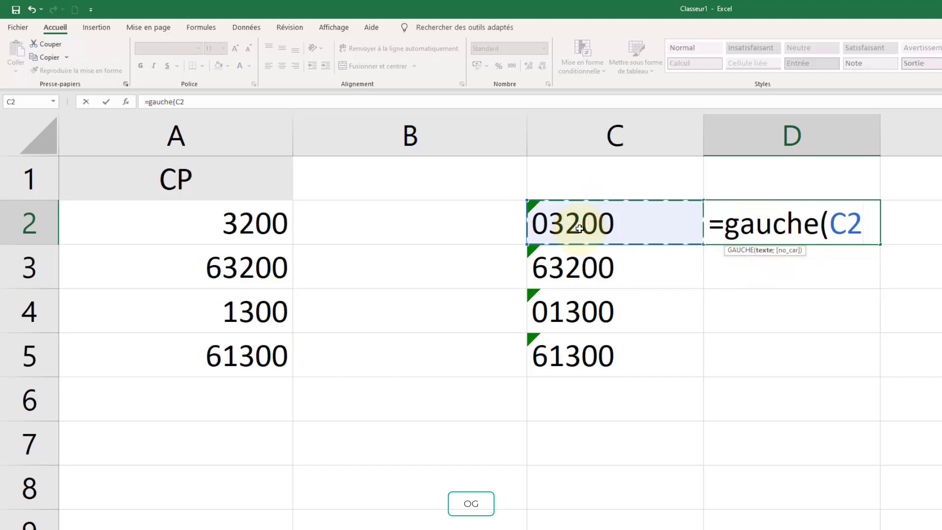
type(";2)")
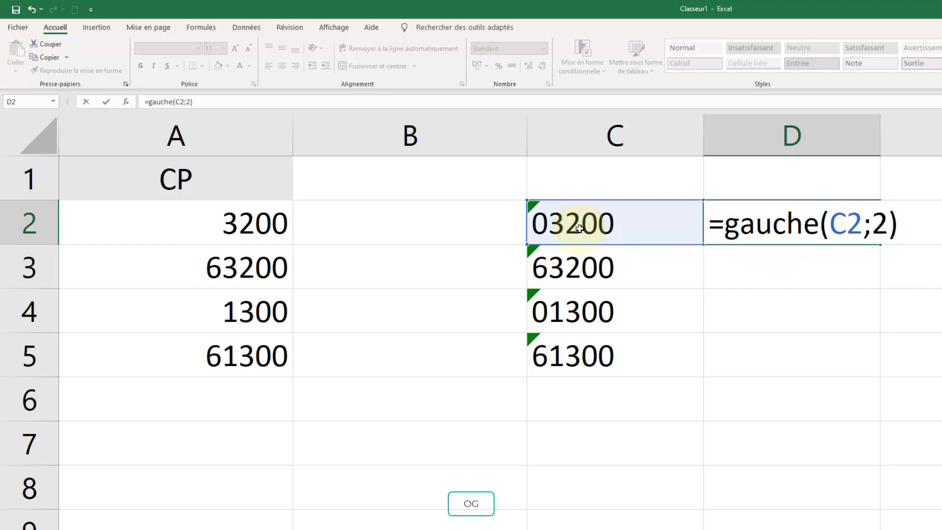
key("Return")
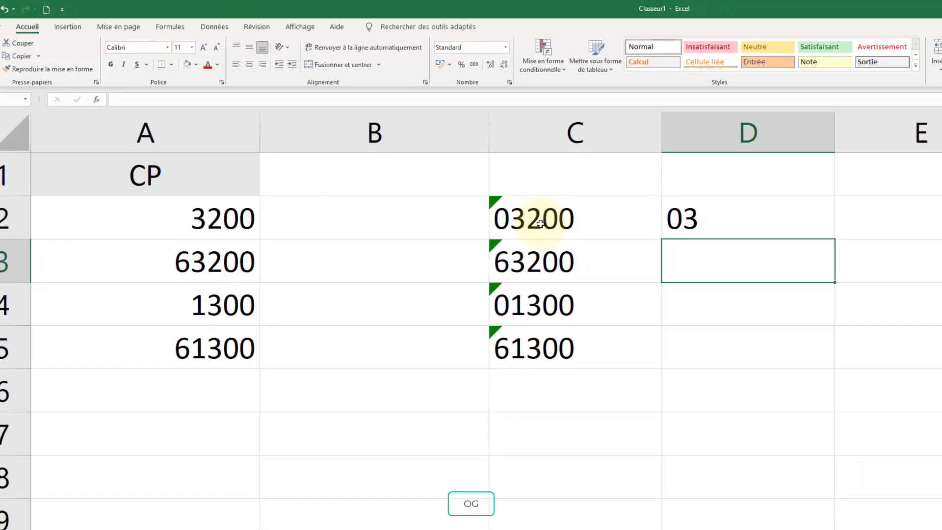
- Enter =DROITE(C2;3) in E2 to extract the last three characters of the postal code
left_click(772, 206)
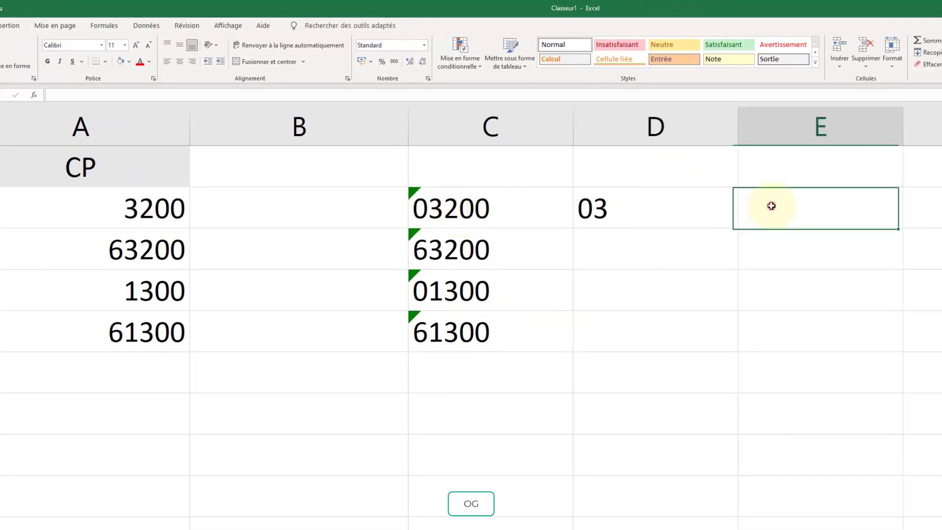
type("=droi")
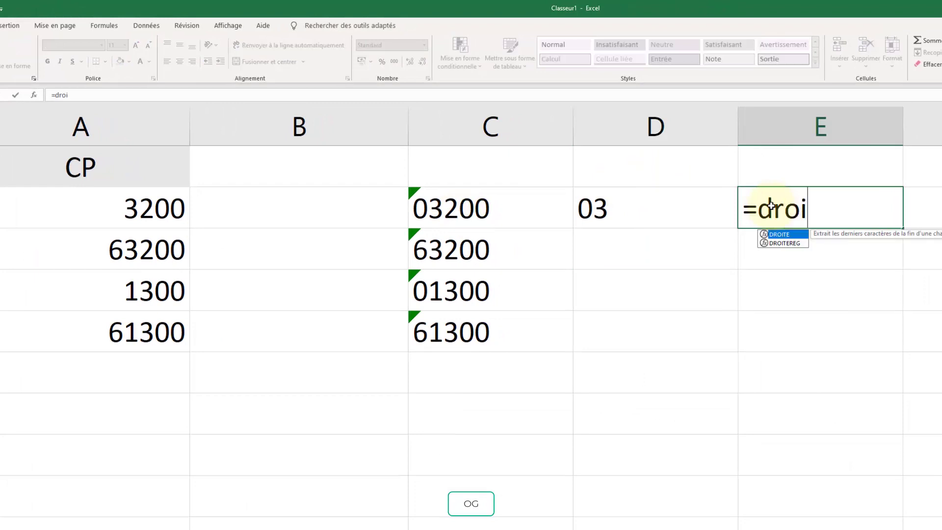
type("te(")
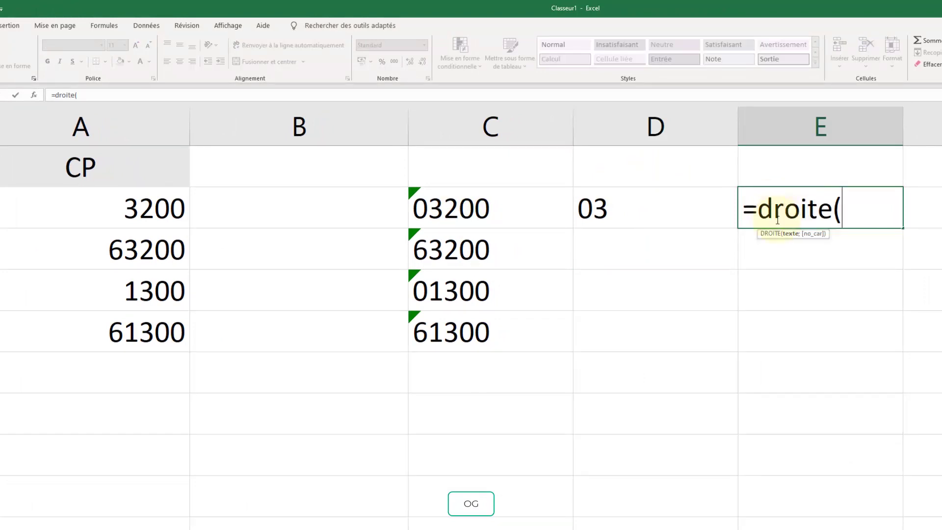
left_click(472, 211)
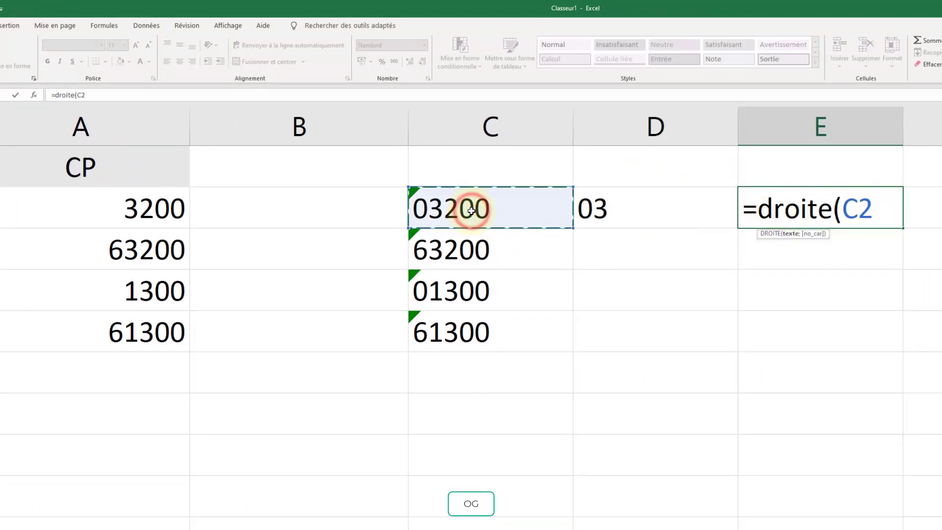
type(";")
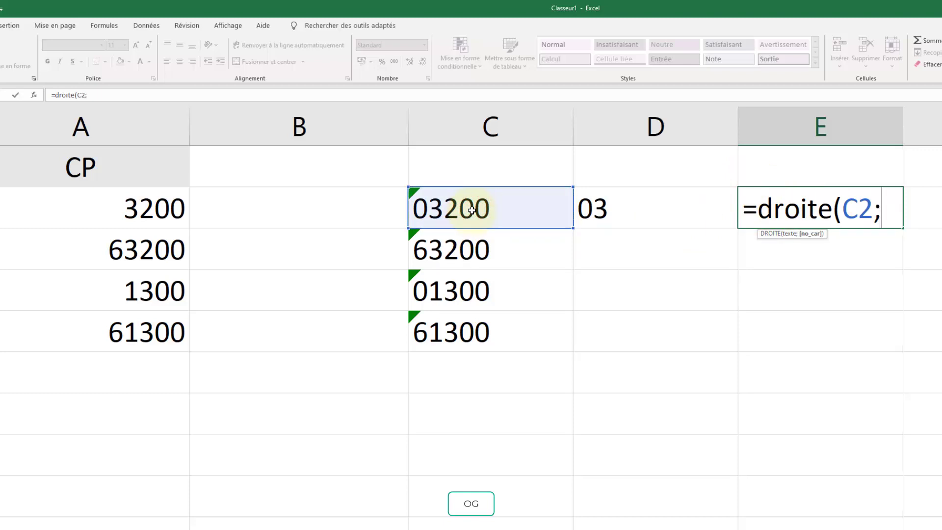
type("3)")
key("Return")
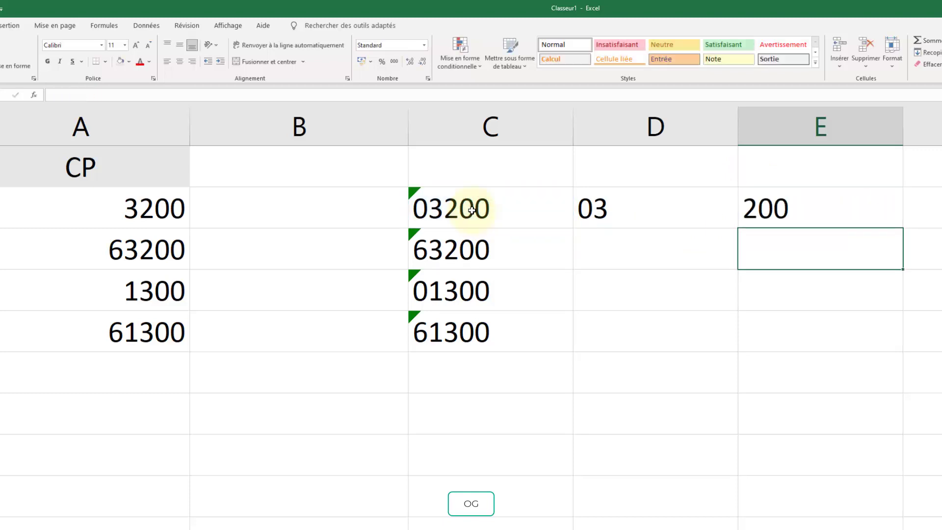
- Label the two extraction columns with the header Dep in D1 and Com in E1
left_click(631, 181)
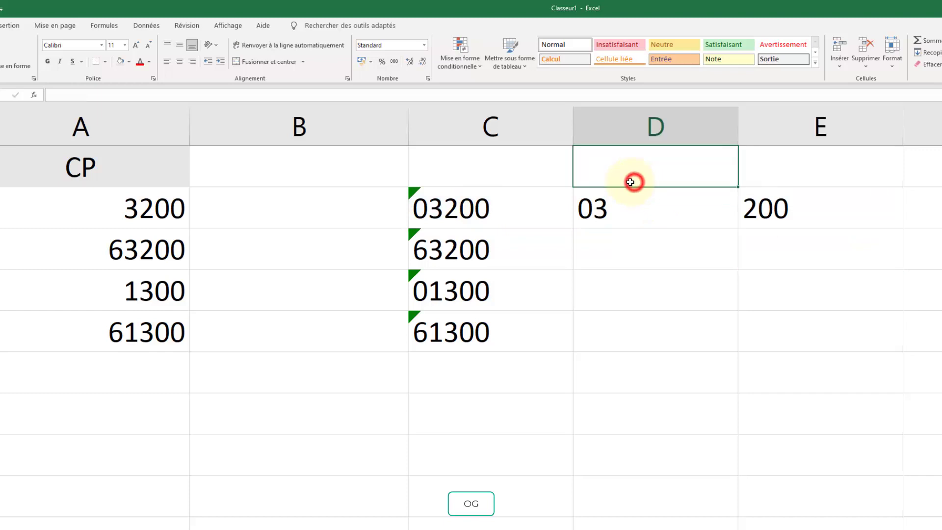
type("Dep")
key("Tab")
type("Com")
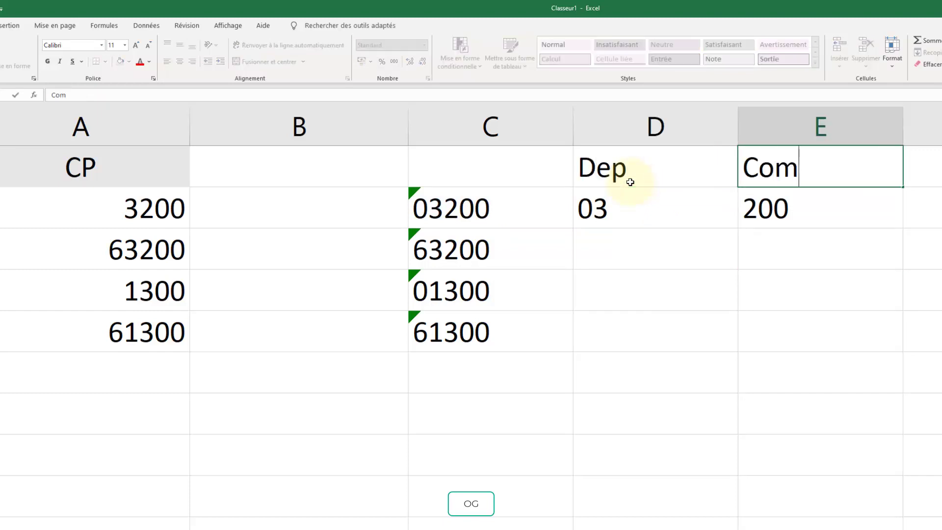